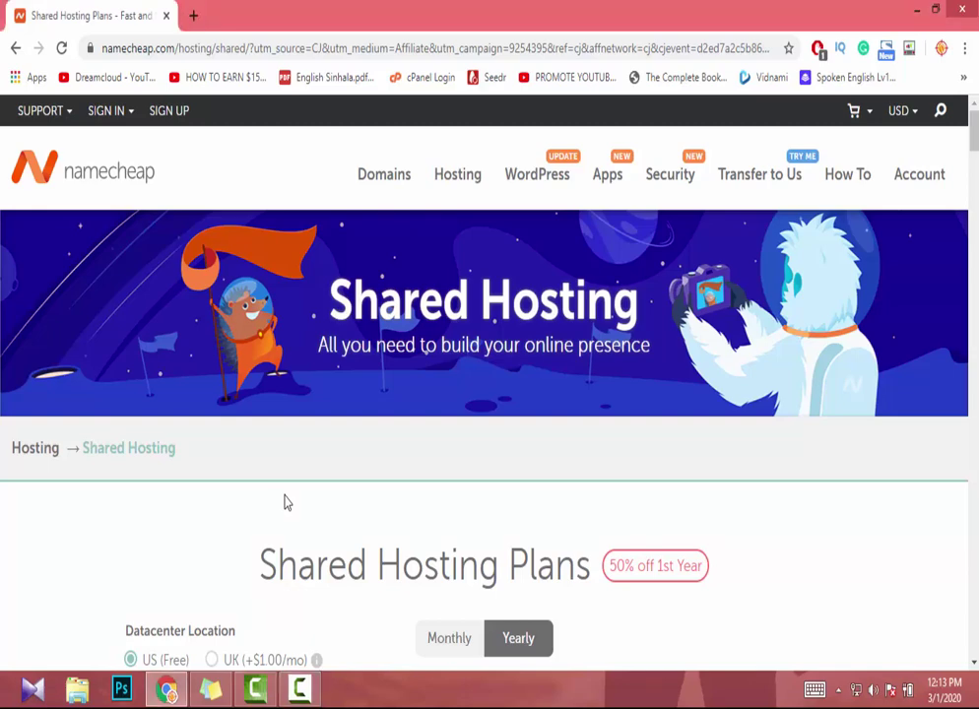
Examine the prices and features of the Stellar, Stellar Plus and Stellar Business plans and the benefits included with all plans
scroll(283, 502, "down", 2)
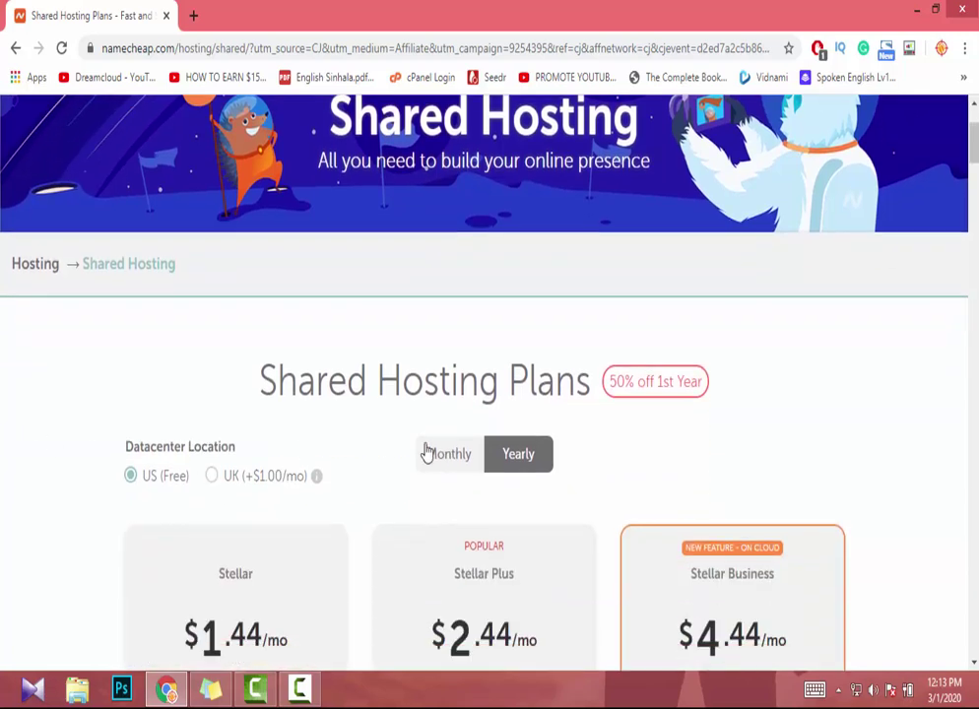
scroll(428, 452, "down", 2)
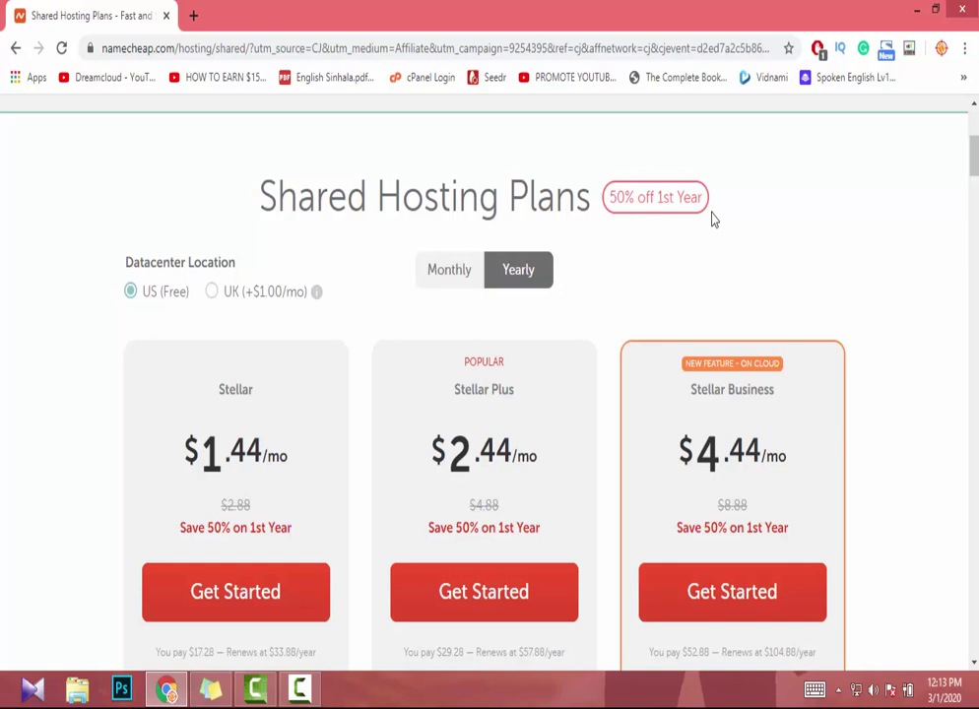
scroll(769, 222, "down", 1)
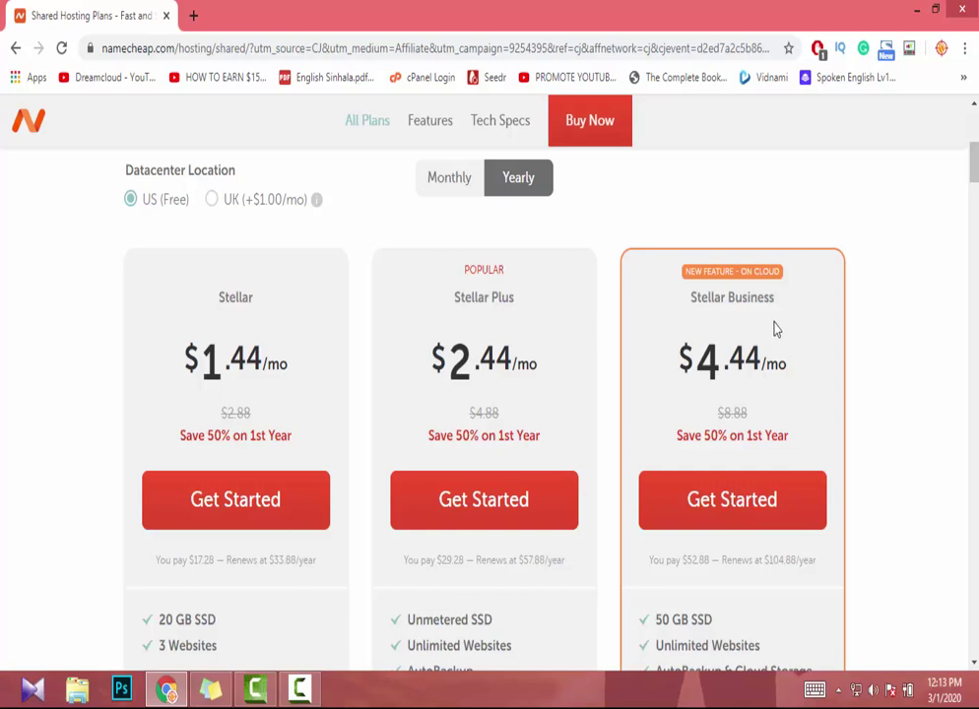
scroll(591, 335, "down", 1)
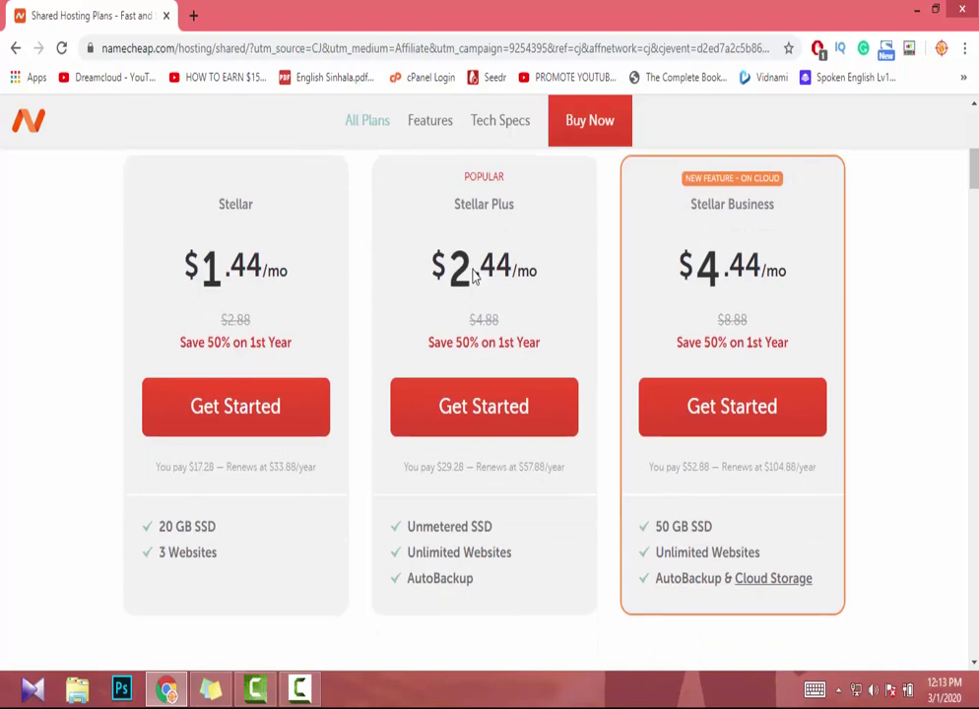
scroll(472, 277, "down", 1)
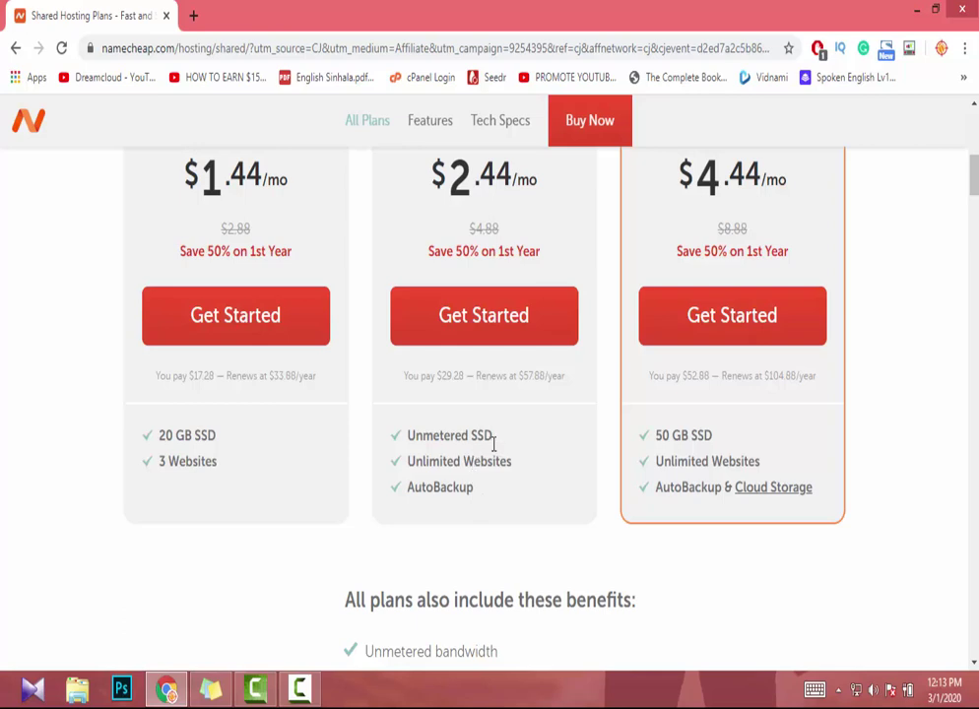
scroll(493, 452, "down", 3)
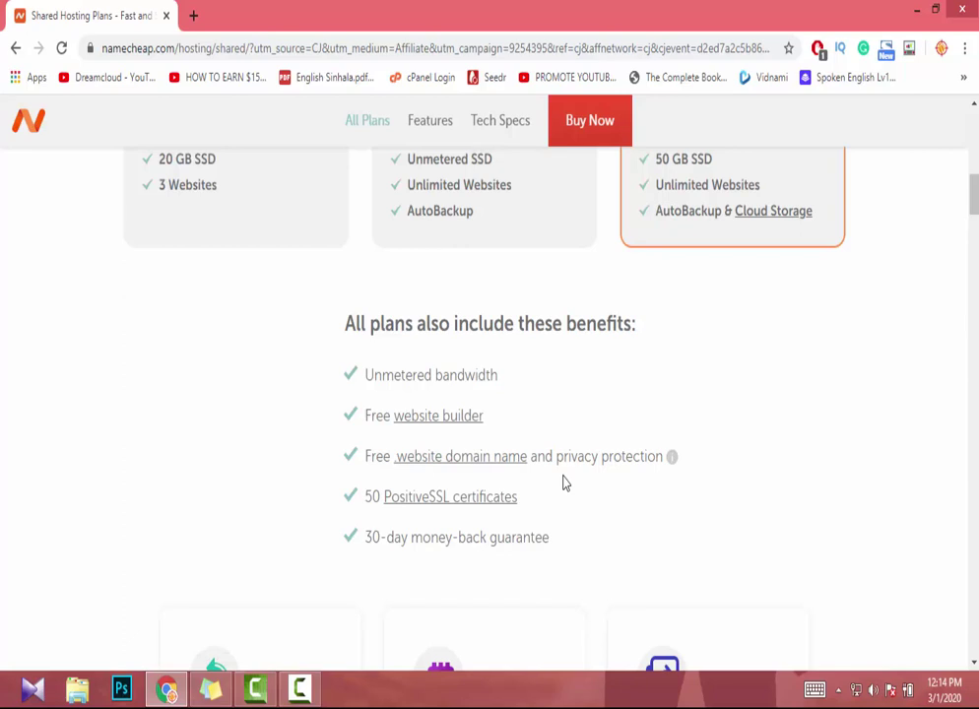
scroll(564, 483, "down", 1)
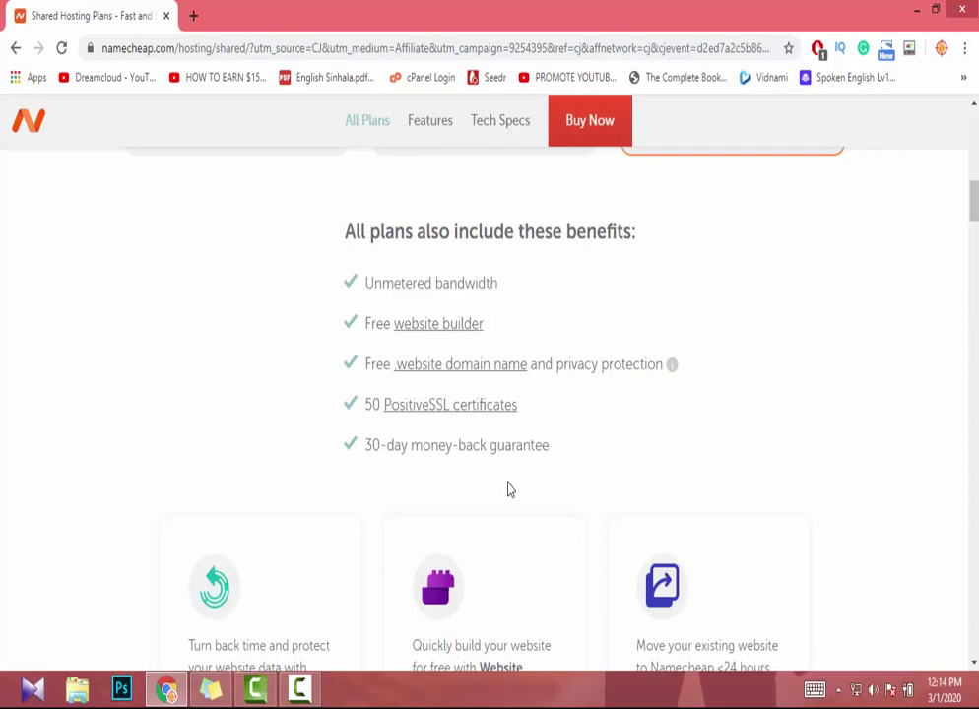
scroll(509, 490, "up", 4)
scroll(509, 489, "up", 3)
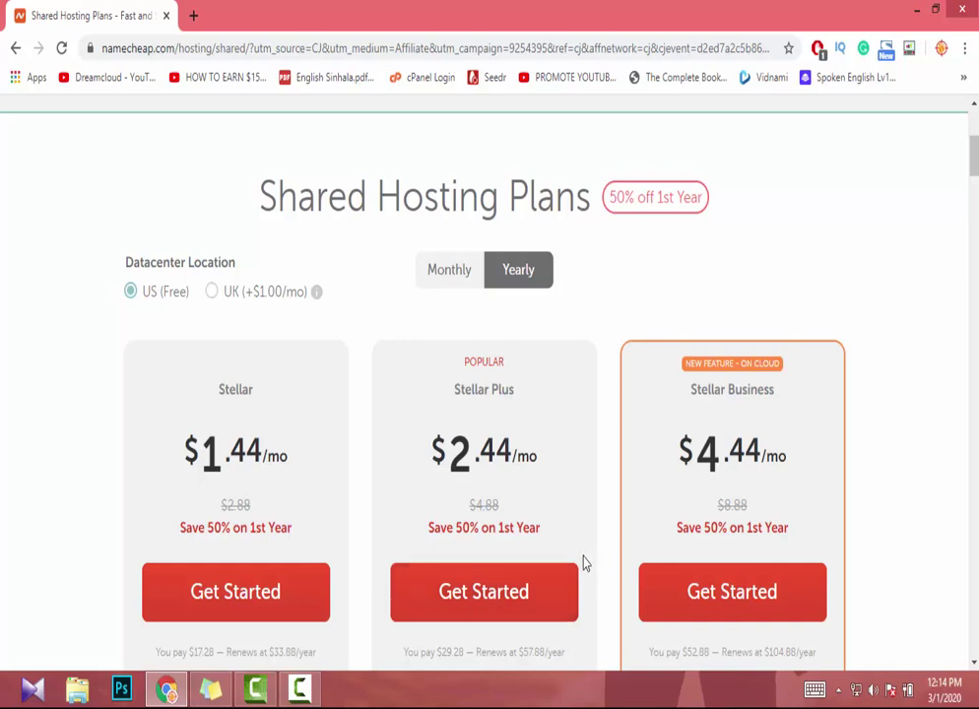
Start an order for the yearly Stellar Plus shared hosting plan with the US datacenter
scroll(585, 563, "down", 2)
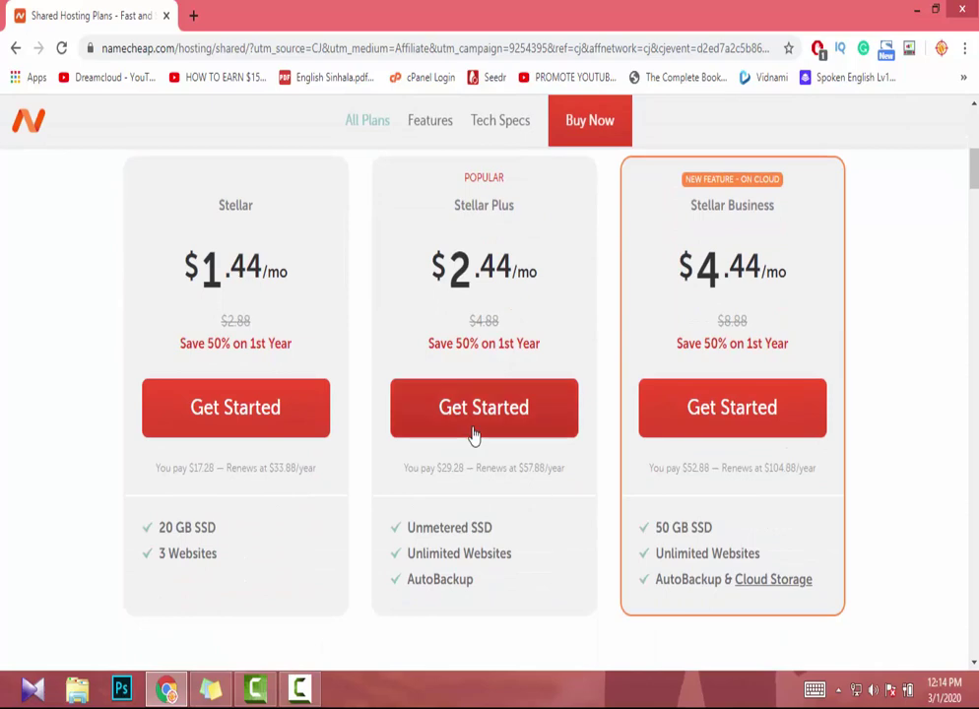
left_click(474, 436)
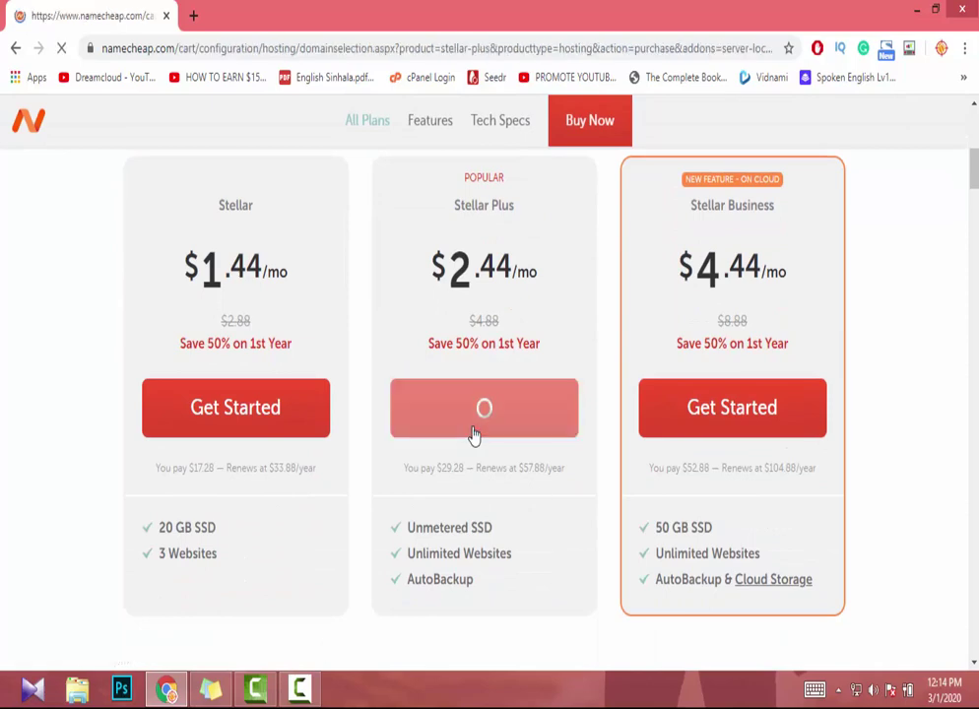
View the form for getting a free .website domain and return to the domain choices
scroll(471, 433, "down", 3)
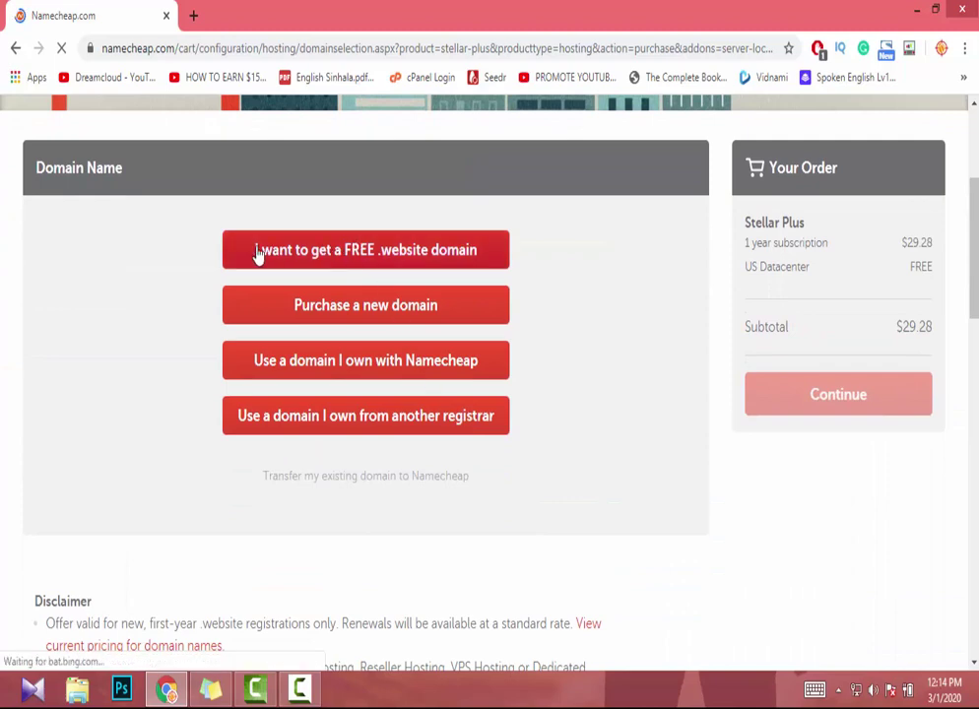
left_click(378, 254)
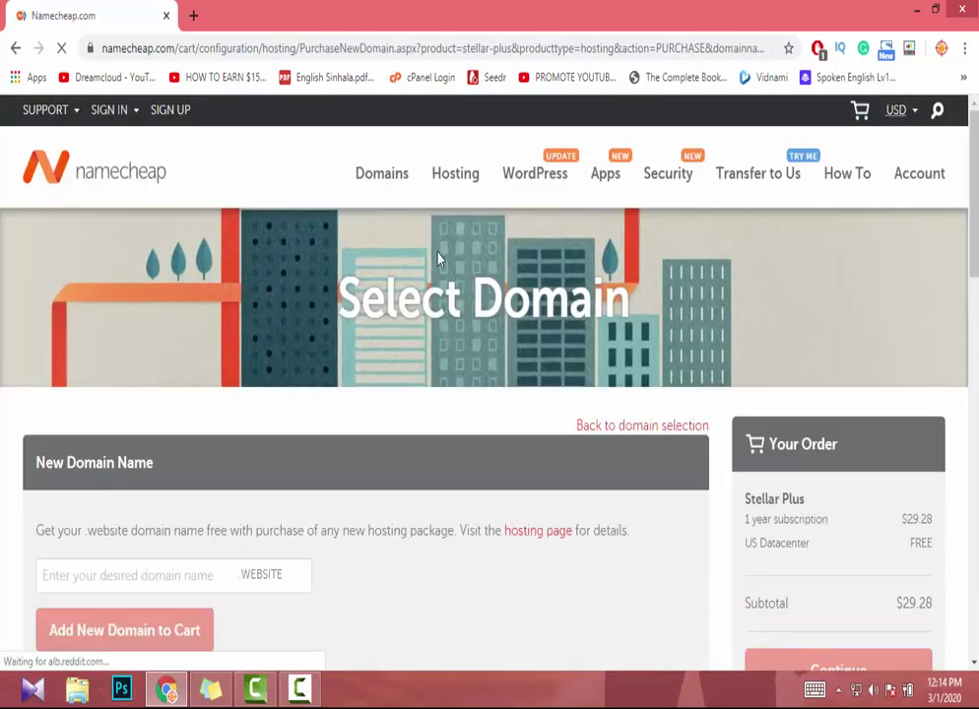
scroll(433, 266, "down", 3)
left_click(120, 288)
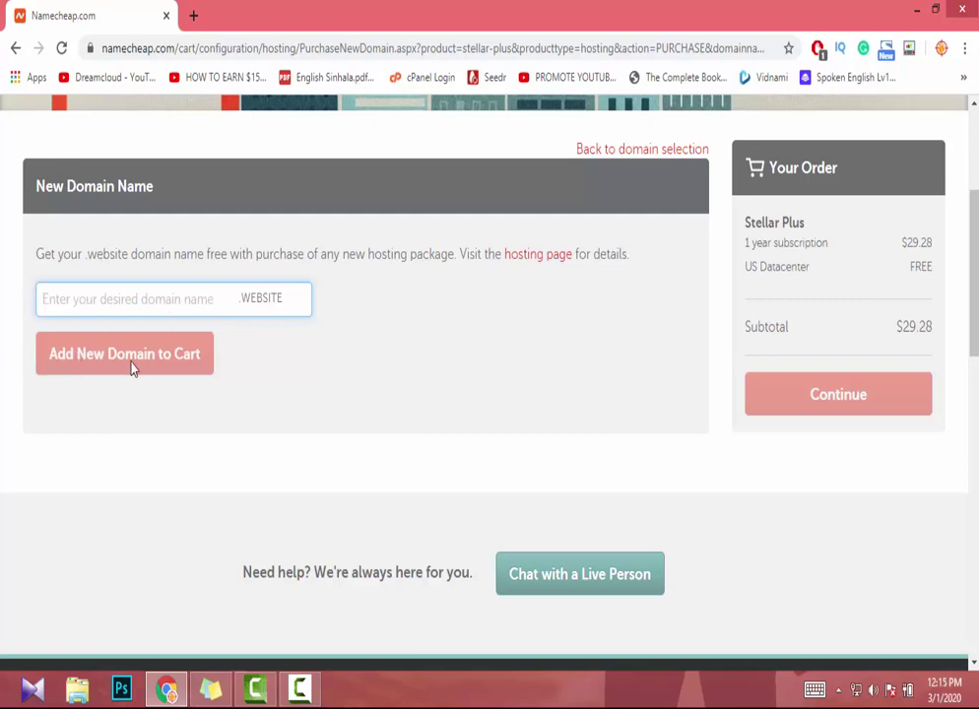
left_click(15, 47)
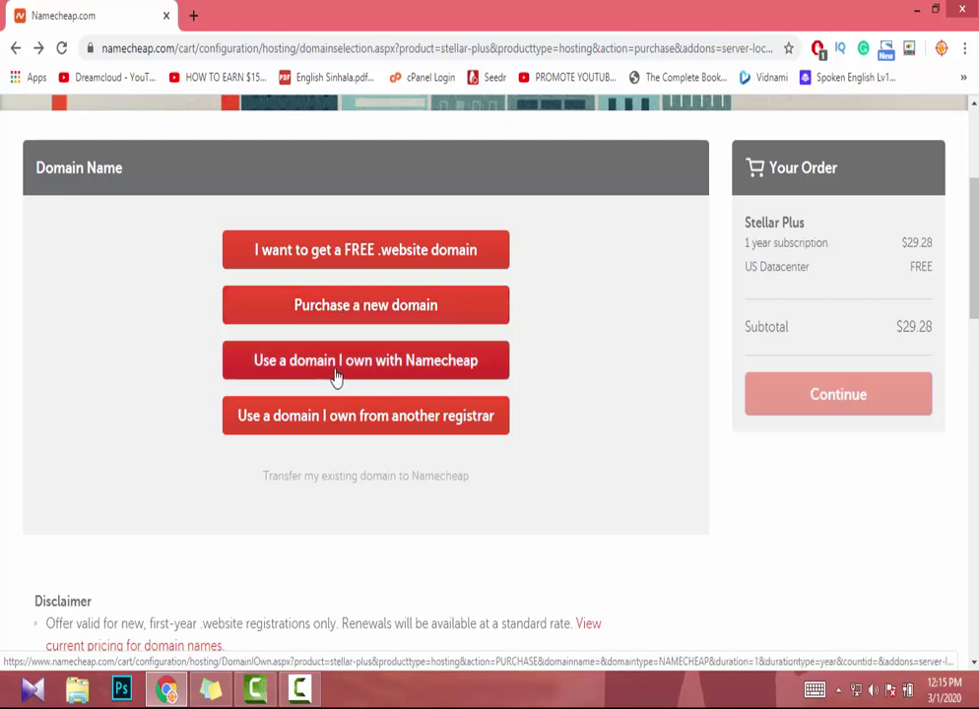
View the sign-in request for using a domain owned with Namecheap and return to the domain choices
left_click(296, 362)
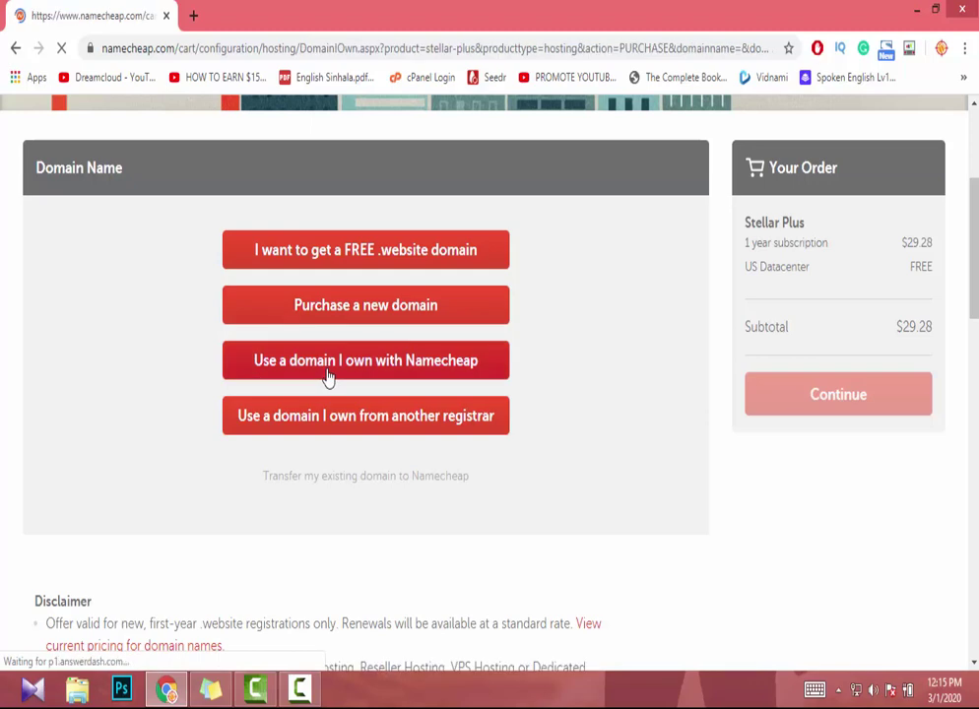
scroll(327, 377, "down", 4)
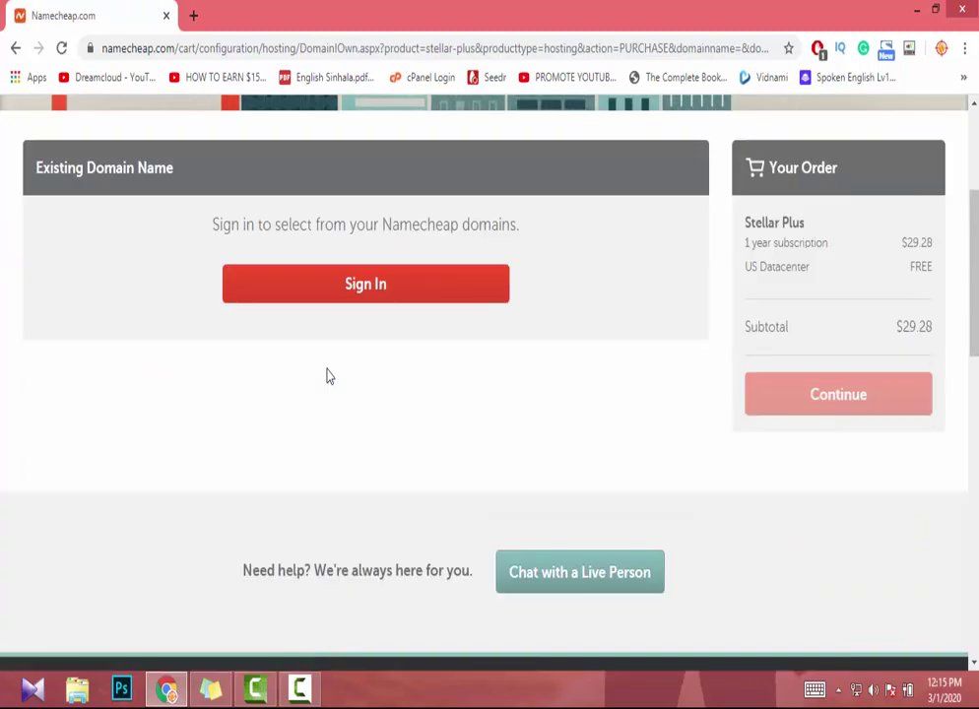
scroll(331, 380, "up", 3)
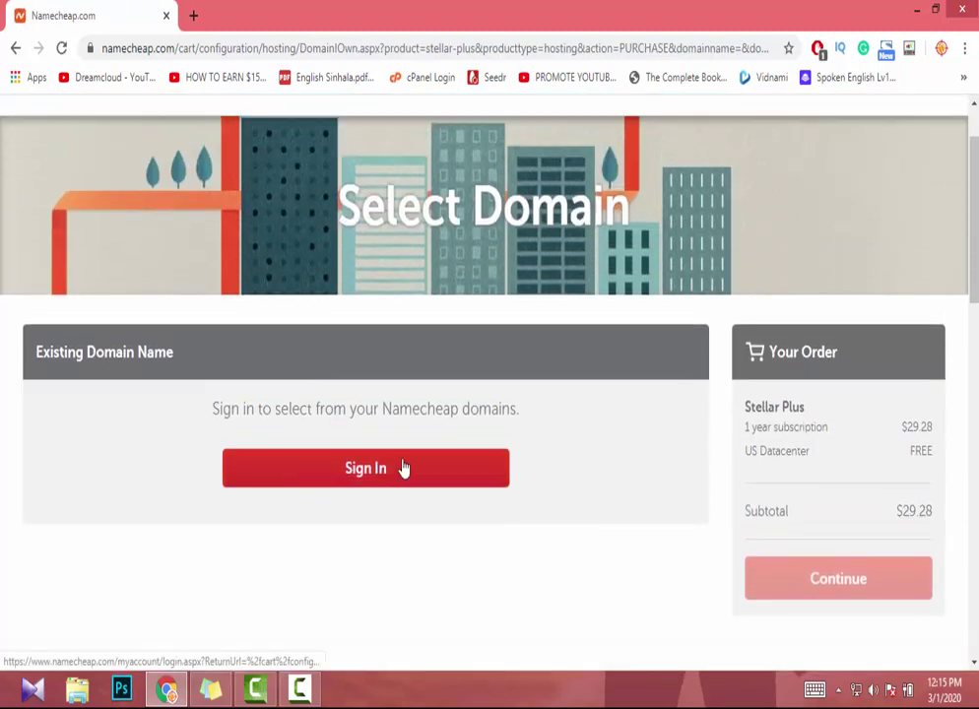
left_click(15, 47)
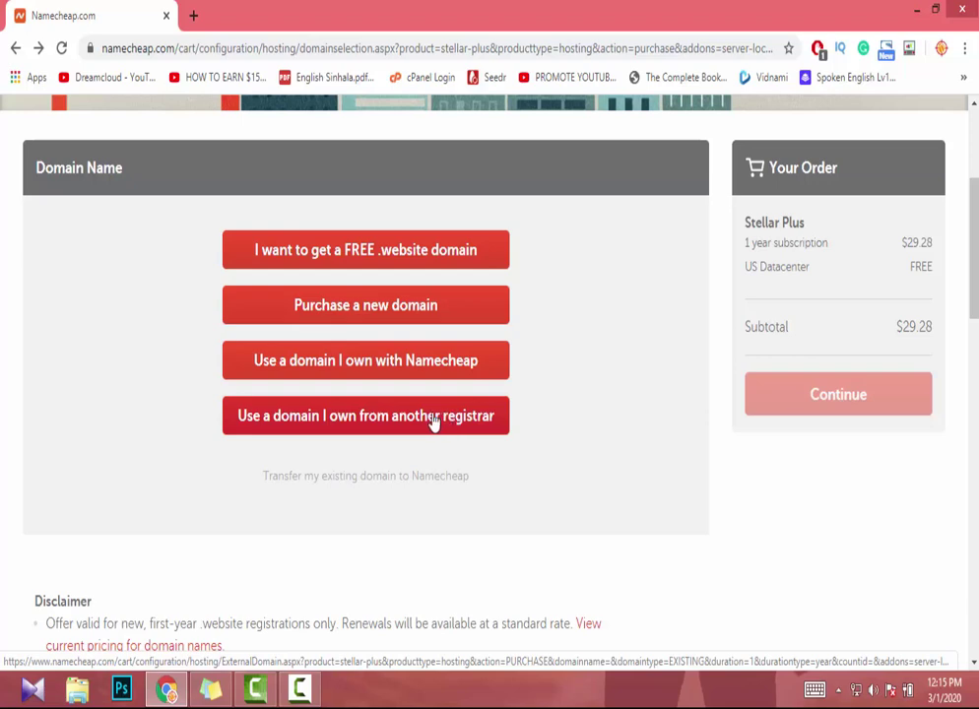
Open the option for a domain owned from another registrar, examine its login and signup forms, and return to the domain choices
left_click(298, 417)
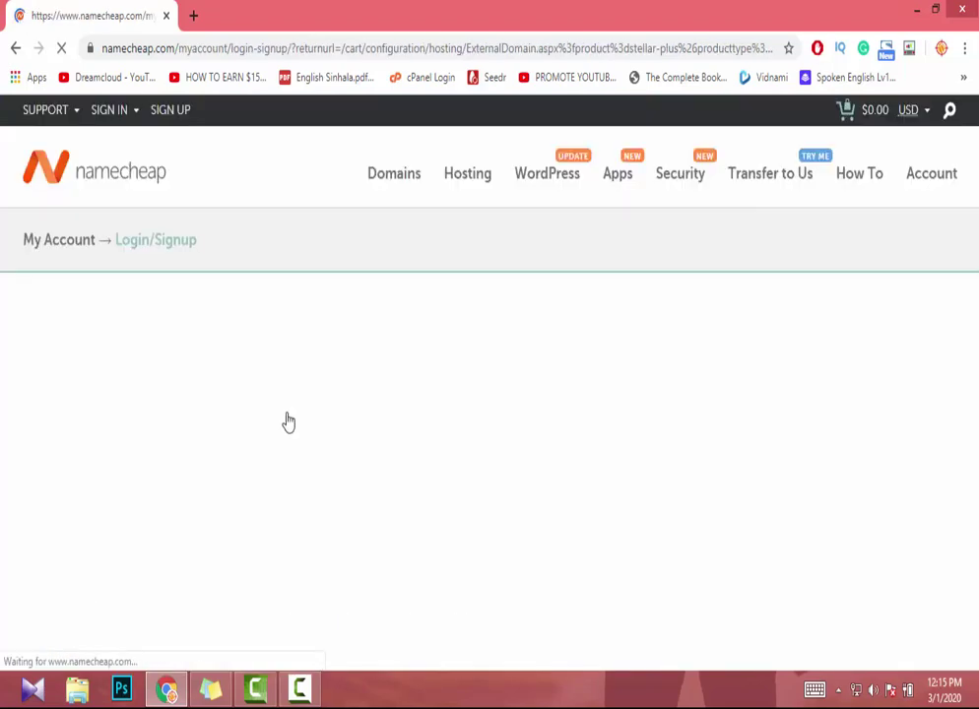
scroll(295, 375, "down", 1)
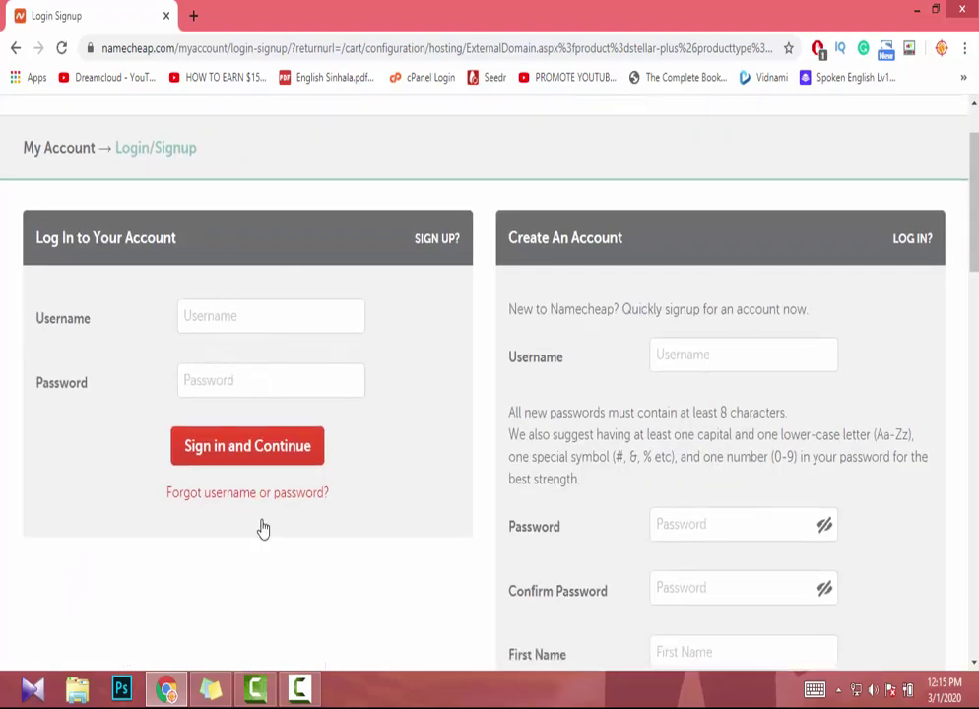
scroll(266, 512, "down", 3)
scroll(272, 482, "up", 3)
key("alt+Left")
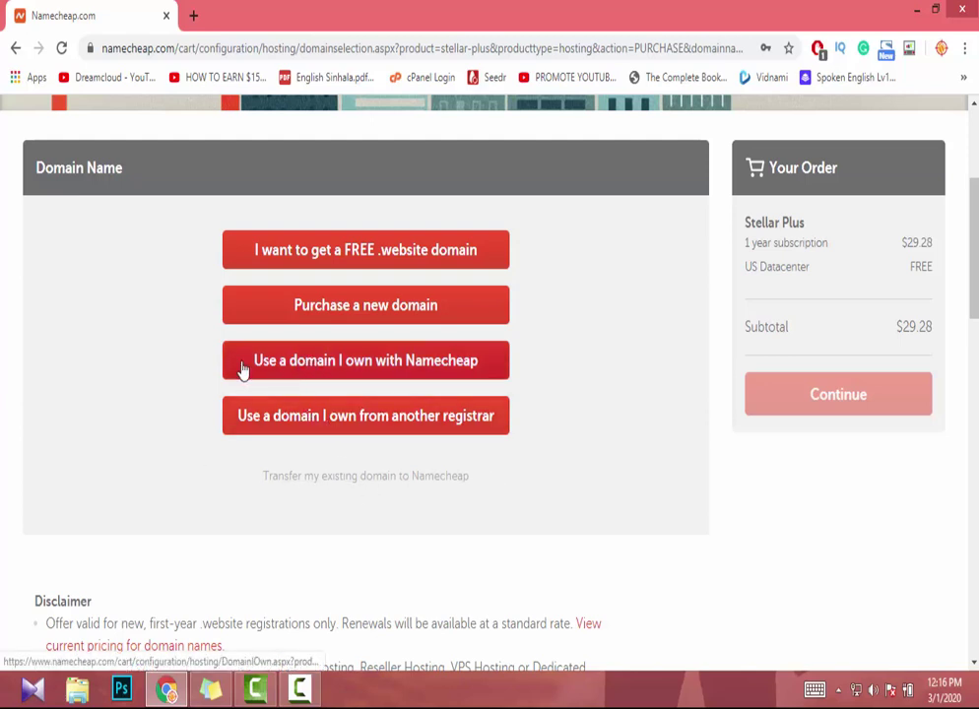
Assign the Namecheap-owned domain lazyfullstackdeveloper.com to the Stellar Plus order and continue to the shopping cart
left_click(387, 378)
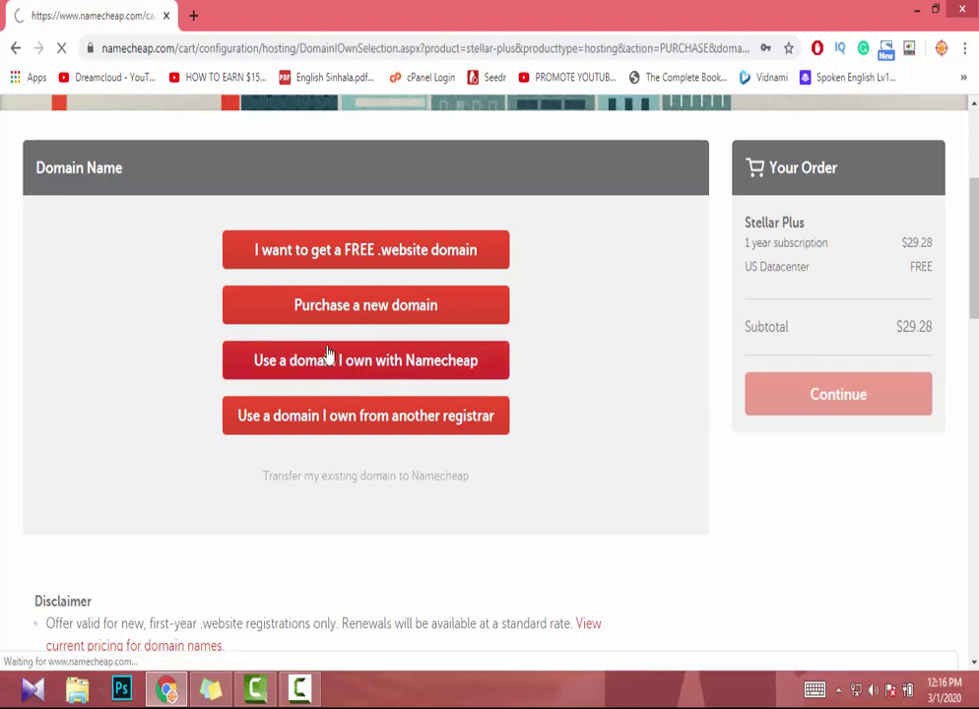
scroll(355, 373, "down", 3)
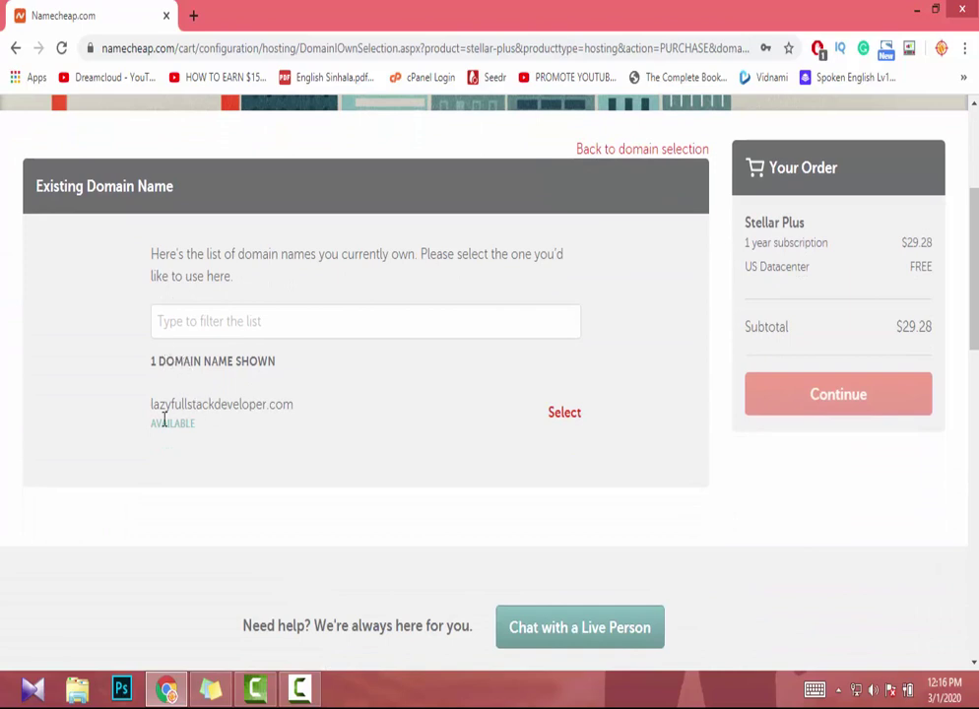
left_click(564, 414)
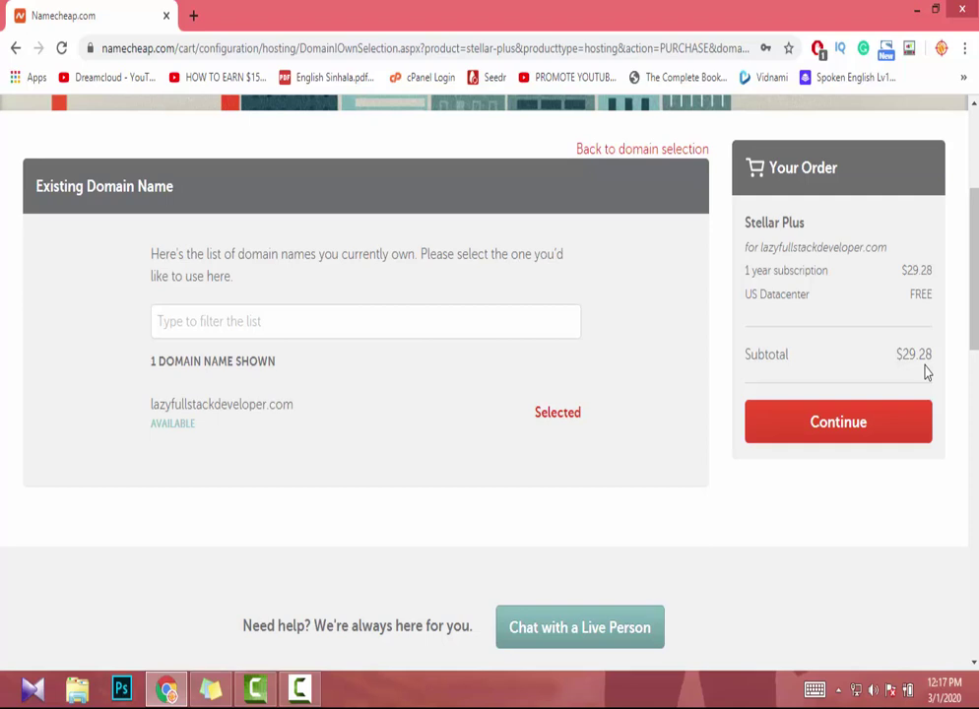
left_click(800, 431)
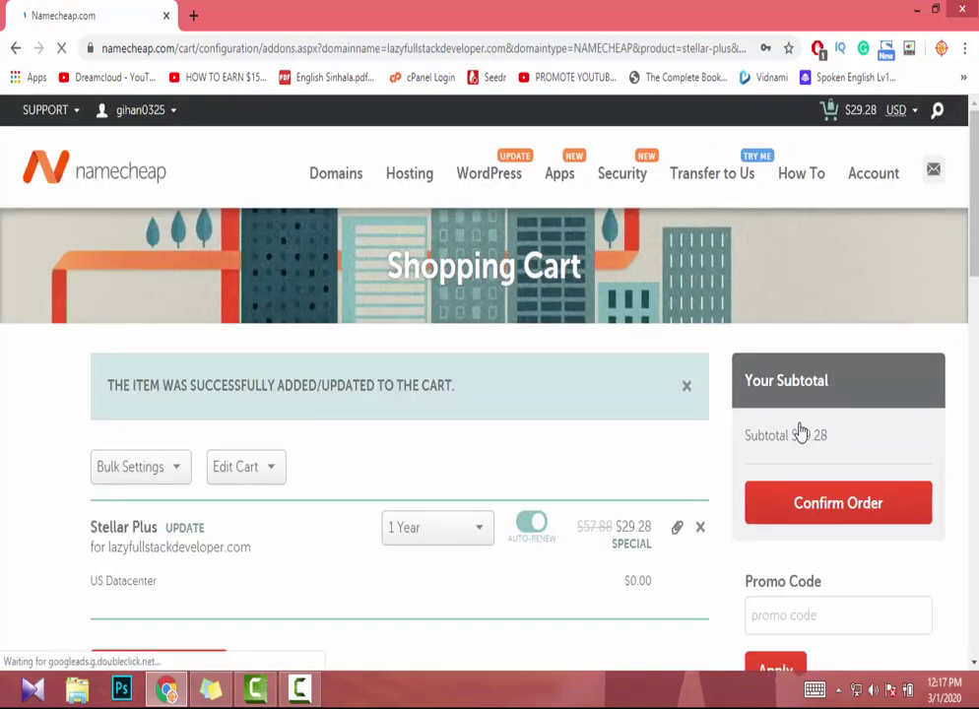
Turn off auto-renew for Stellar Plus in the cart and check its subscription periods, keeping 1 Year
scroll(498, 437, "down", 3)
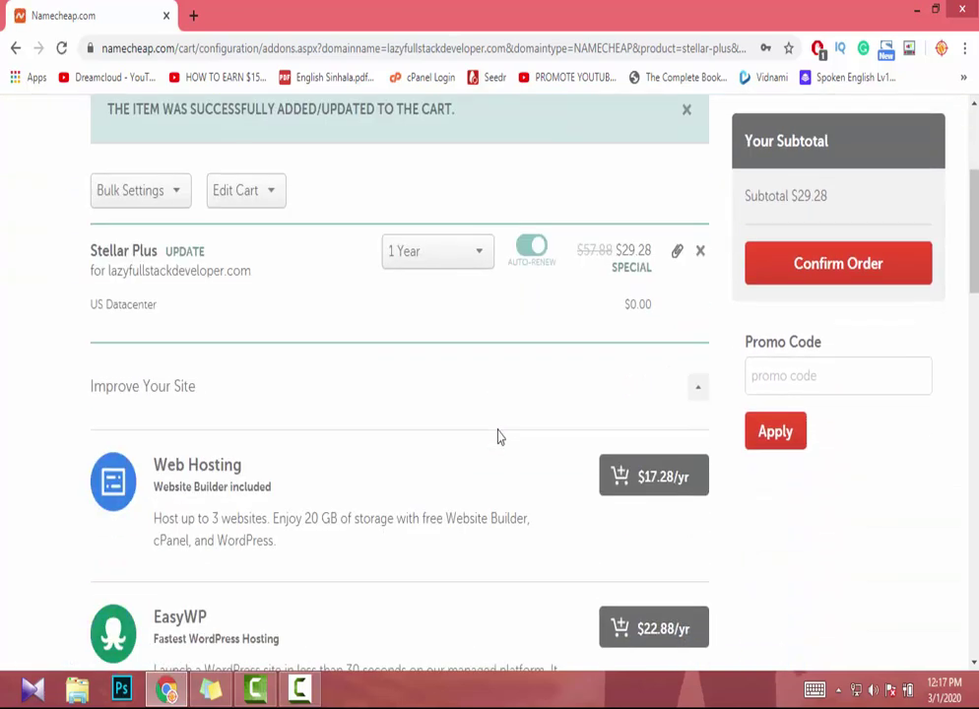
scroll(498, 437, "up", 1)
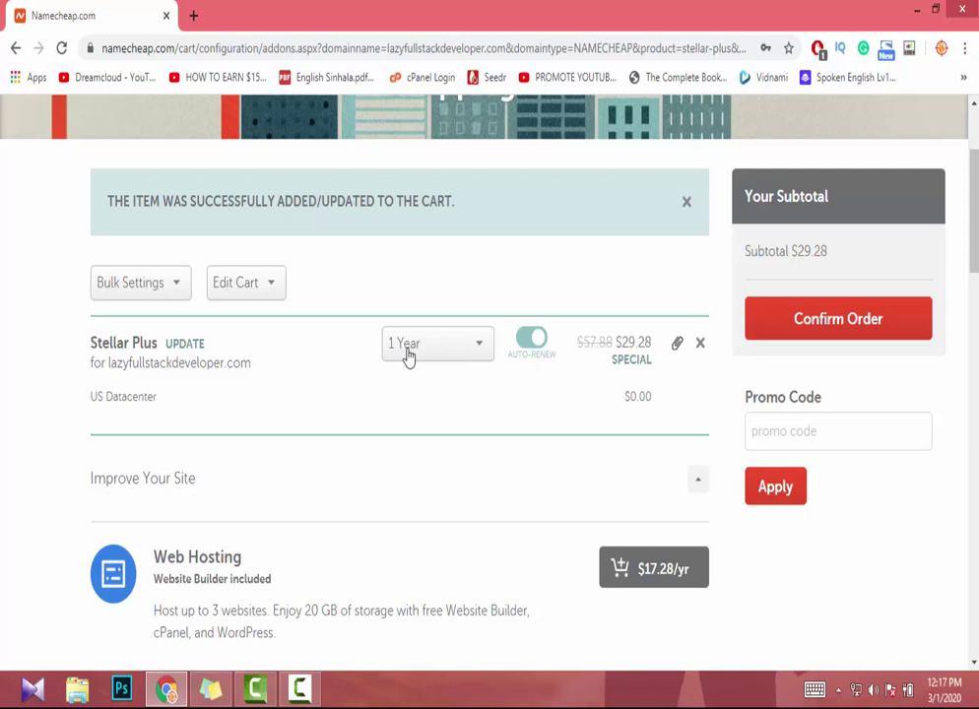
scroll(287, 375, "down", 1)
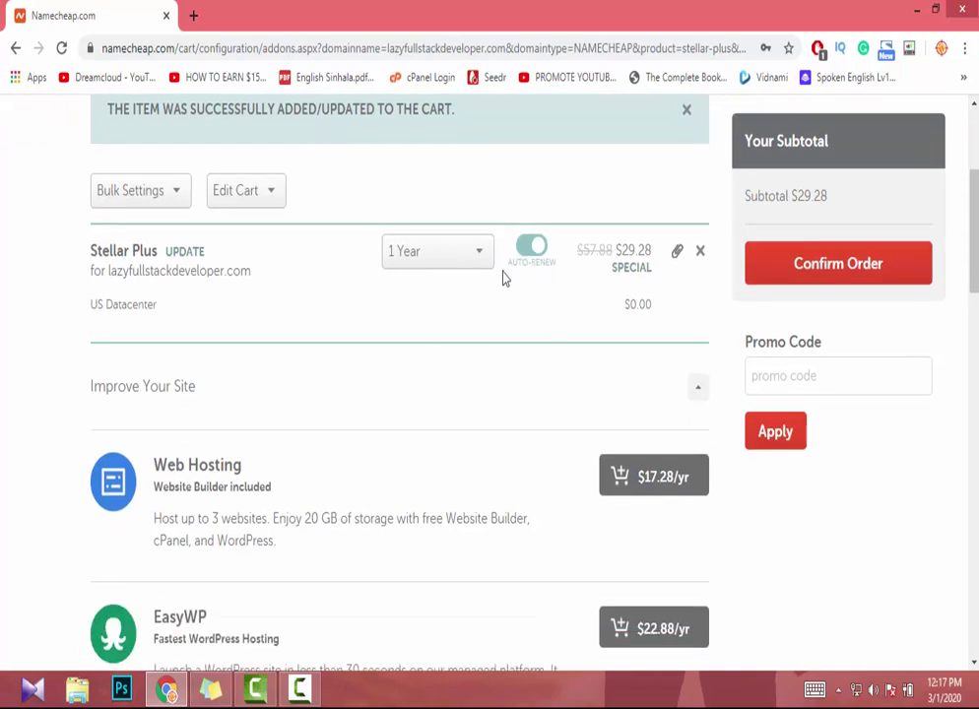
left_click(532, 258)
left_click(440, 254)
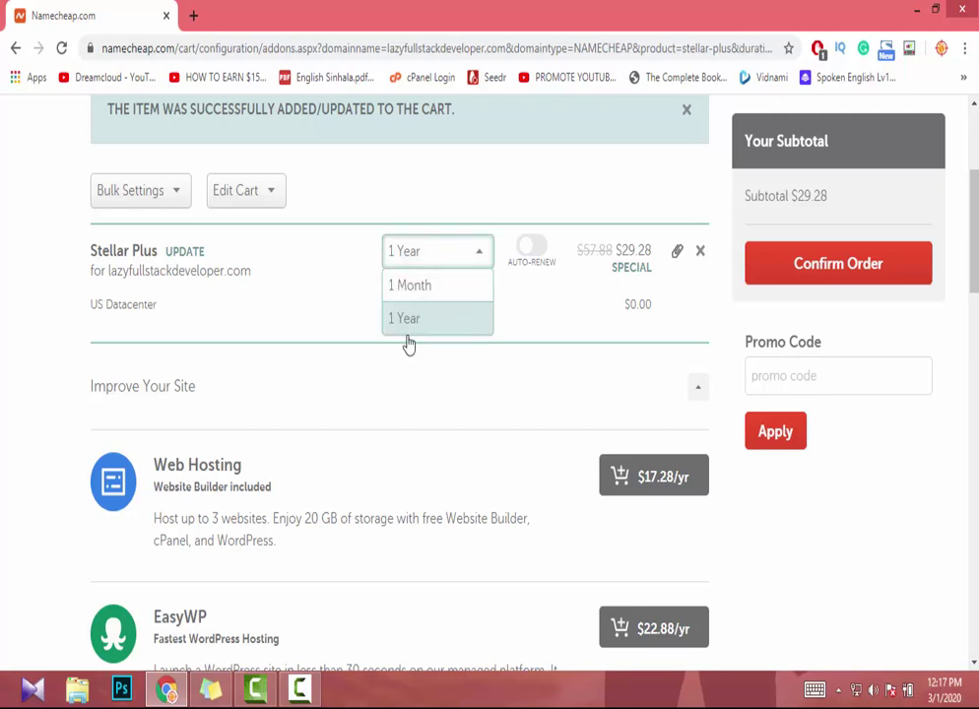
left_click(298, 318)
Review the optional site add-ons and confirm the Stellar Plus order without adding any of them
scroll(299, 318, "down", 3)
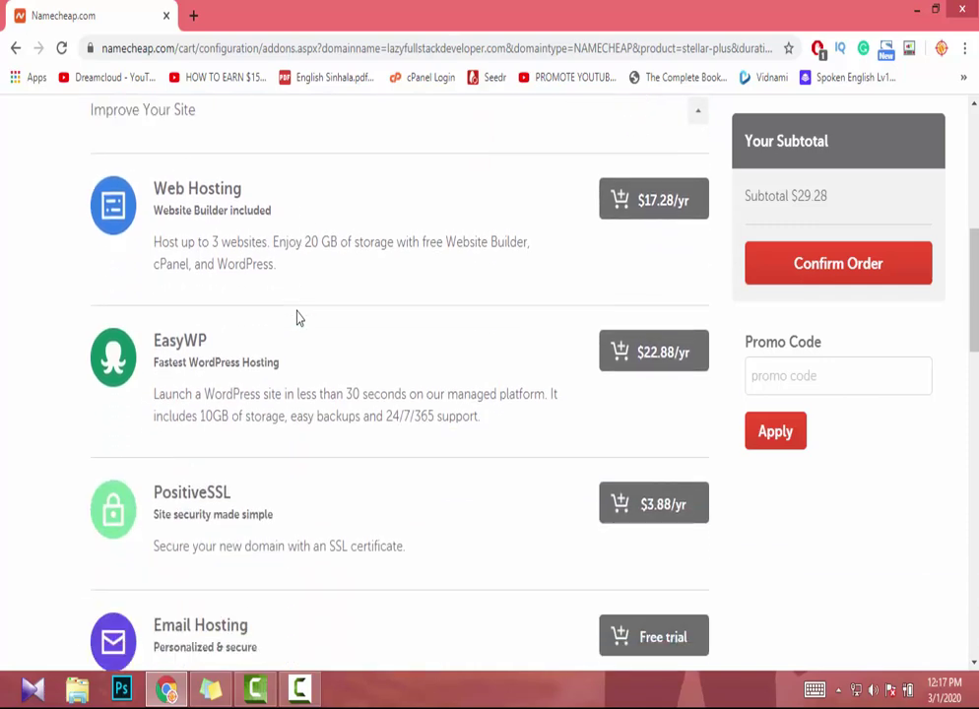
scroll(281, 271, "down", 7)
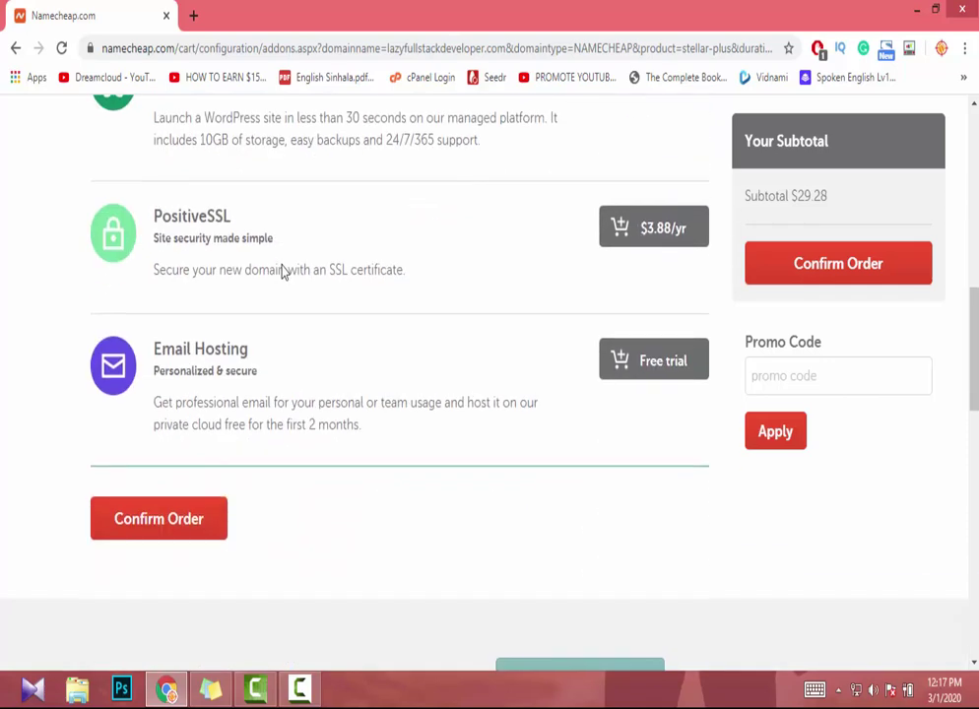
scroll(281, 271, "up", 3)
scroll(281, 270, "up", 3)
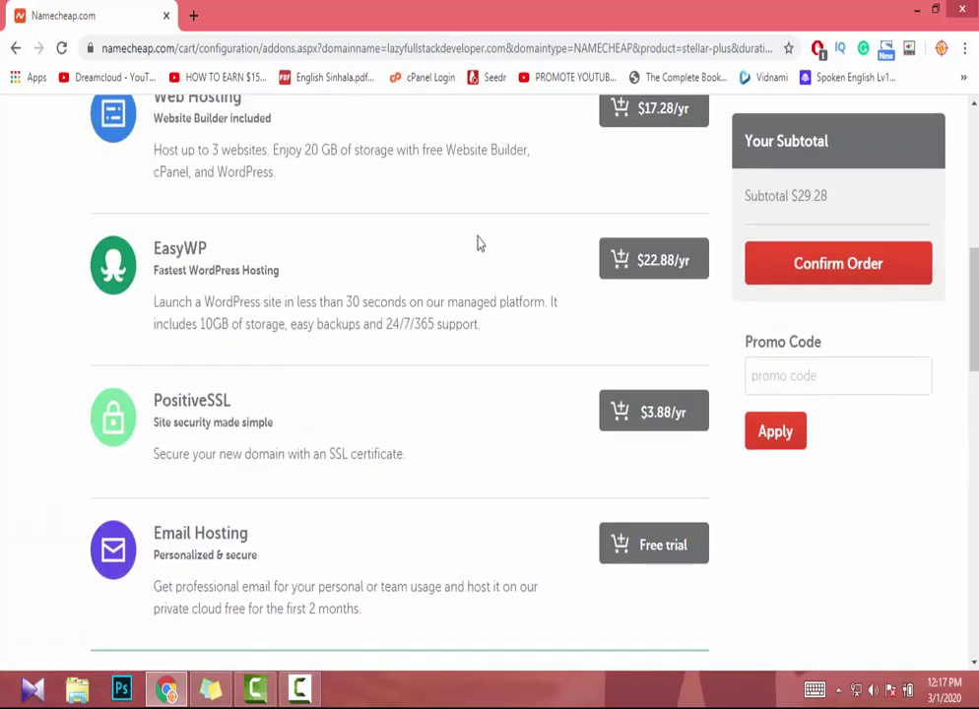
scroll(393, 533, "down", 1)
scroll(542, 540, "up", 8)
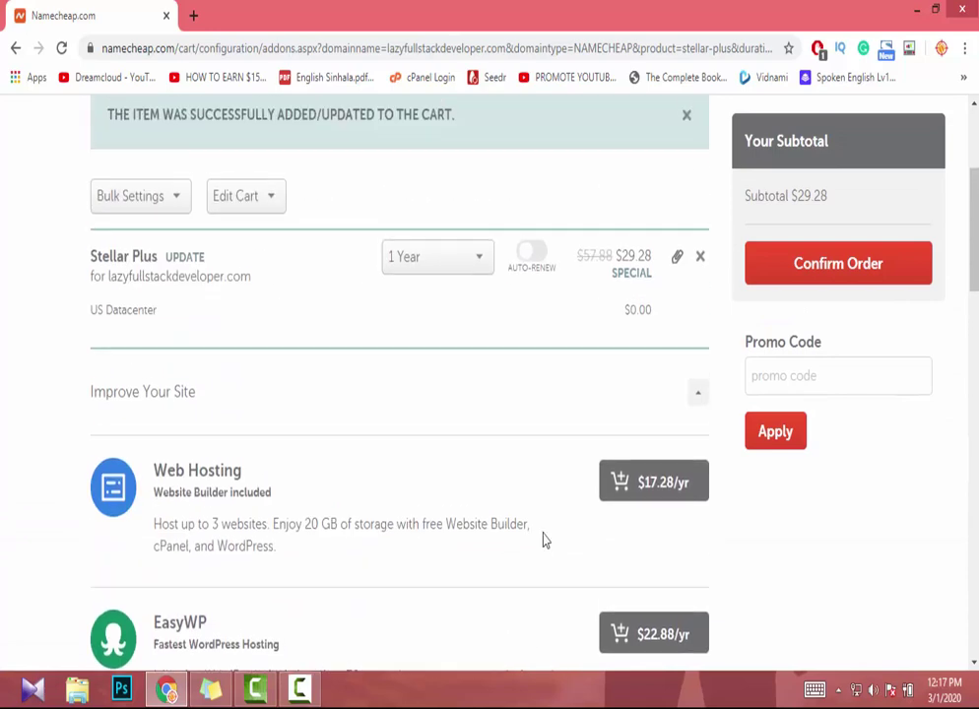
scroll(558, 539, "down", 2)
scroll(558, 540, "down", 1)
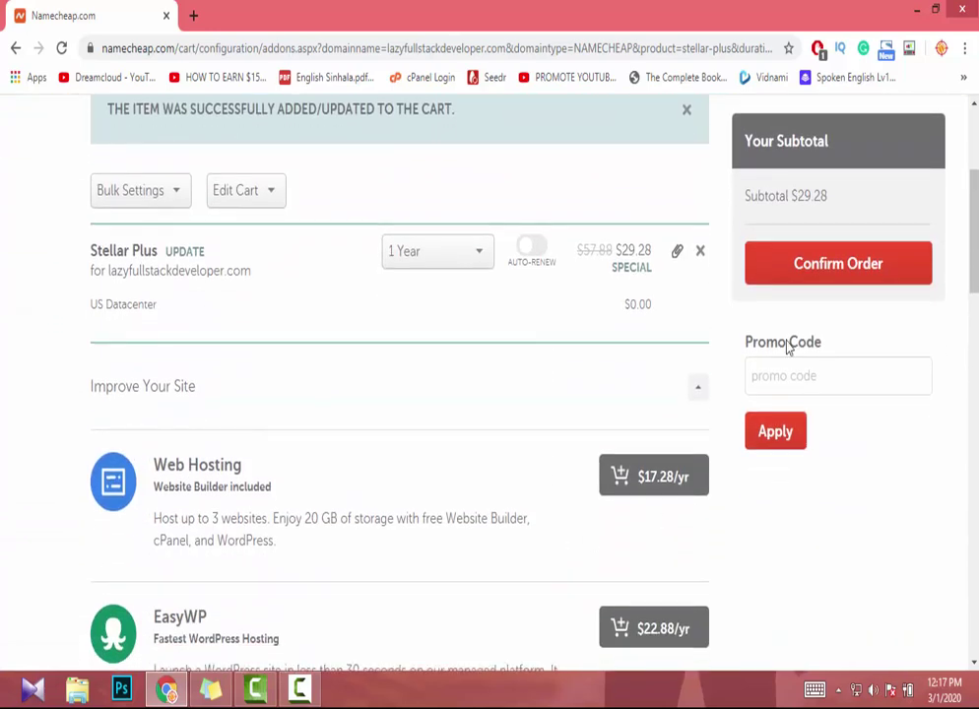
left_click(816, 278)
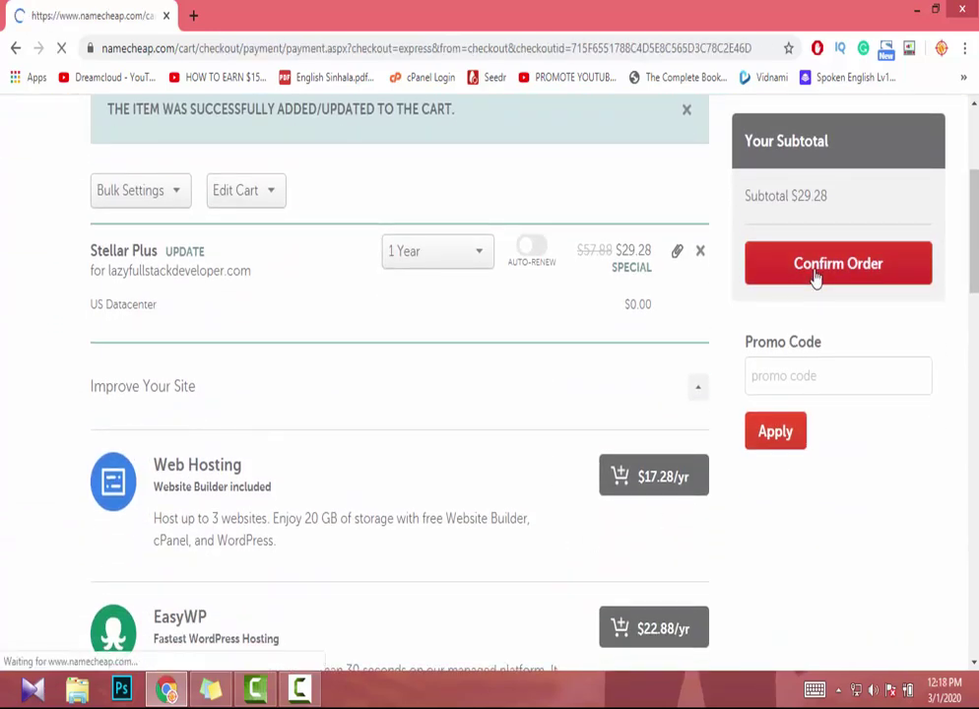
Examine the checkout payment methods, including the Card Details choices for Secure Card Payment and the Paypal and Account Funds options
scroll(758, 286, "down", 2)
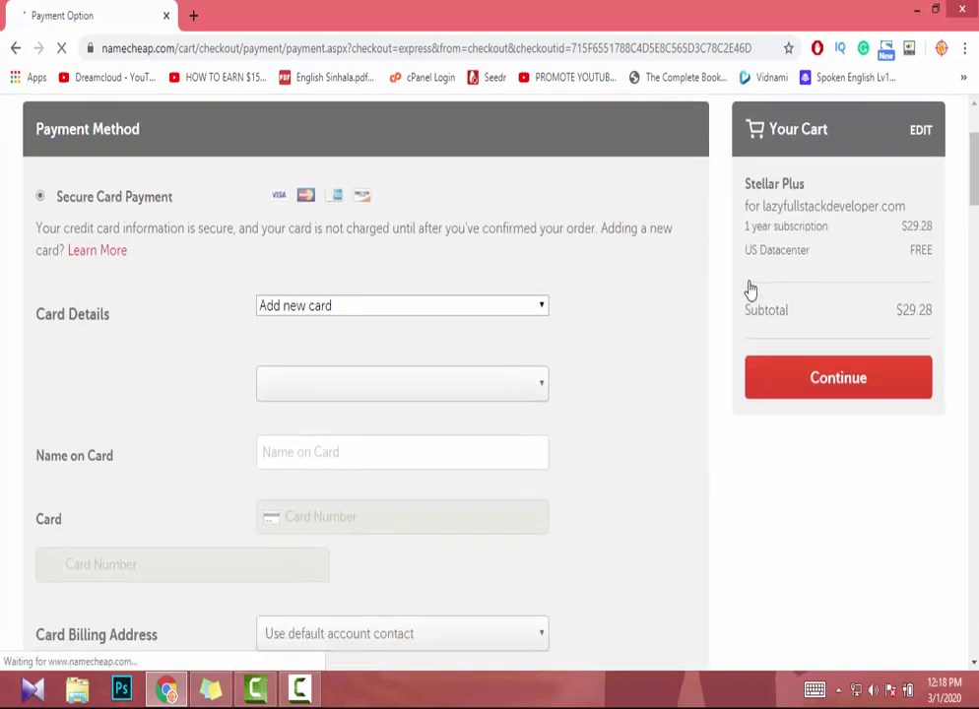
left_click(328, 311)
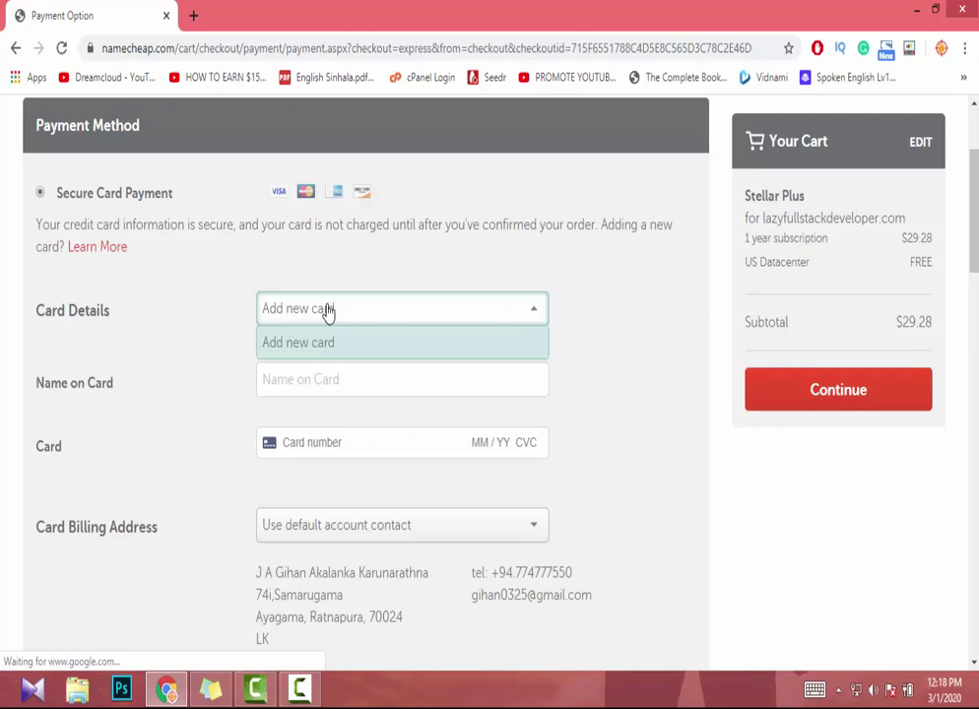
left_click(328, 311)
left_click(328, 311)
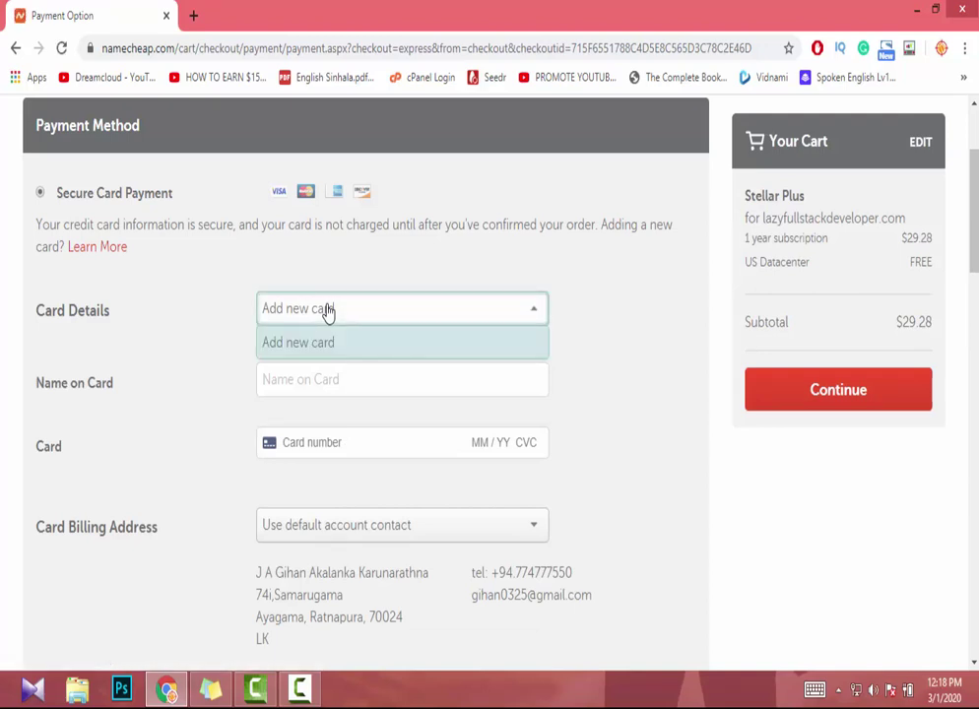
left_click(194, 307)
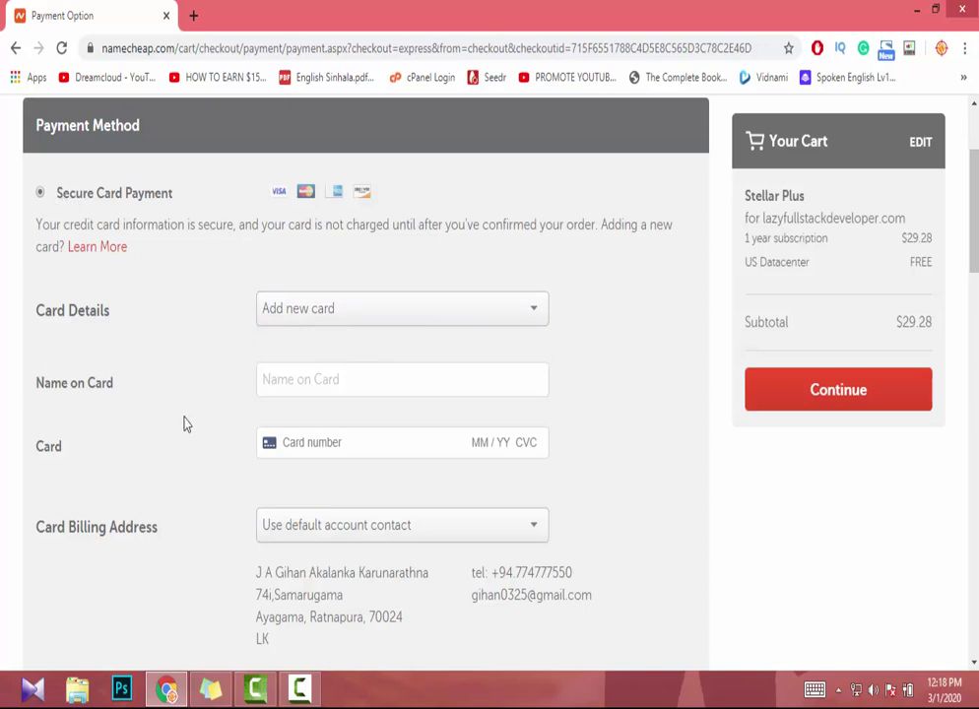
scroll(64, 527, "down", 4)
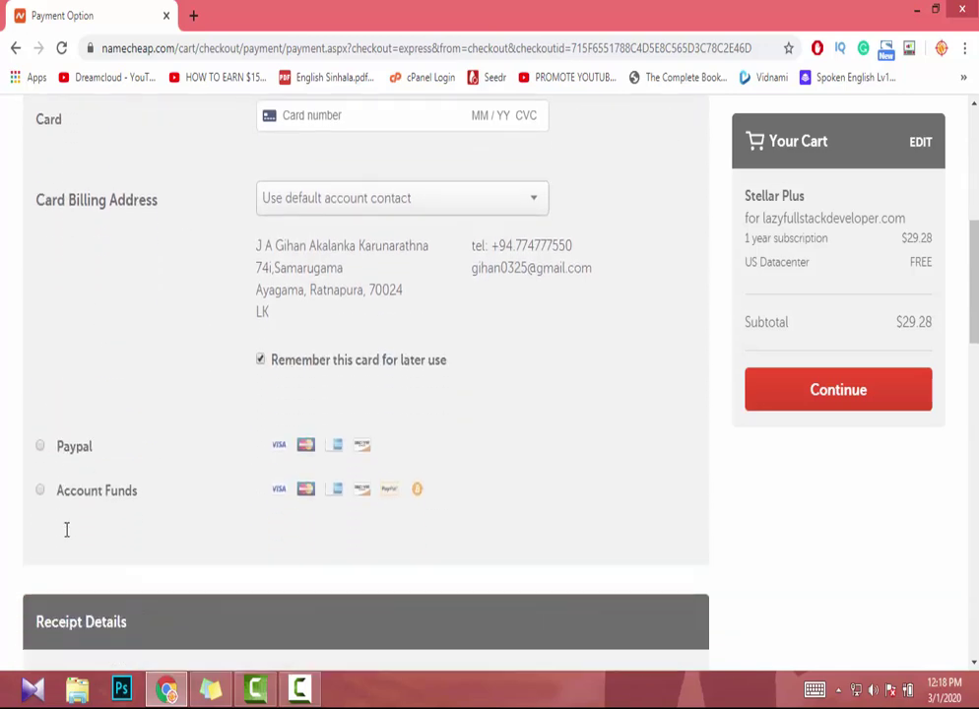
left_click(76, 411)
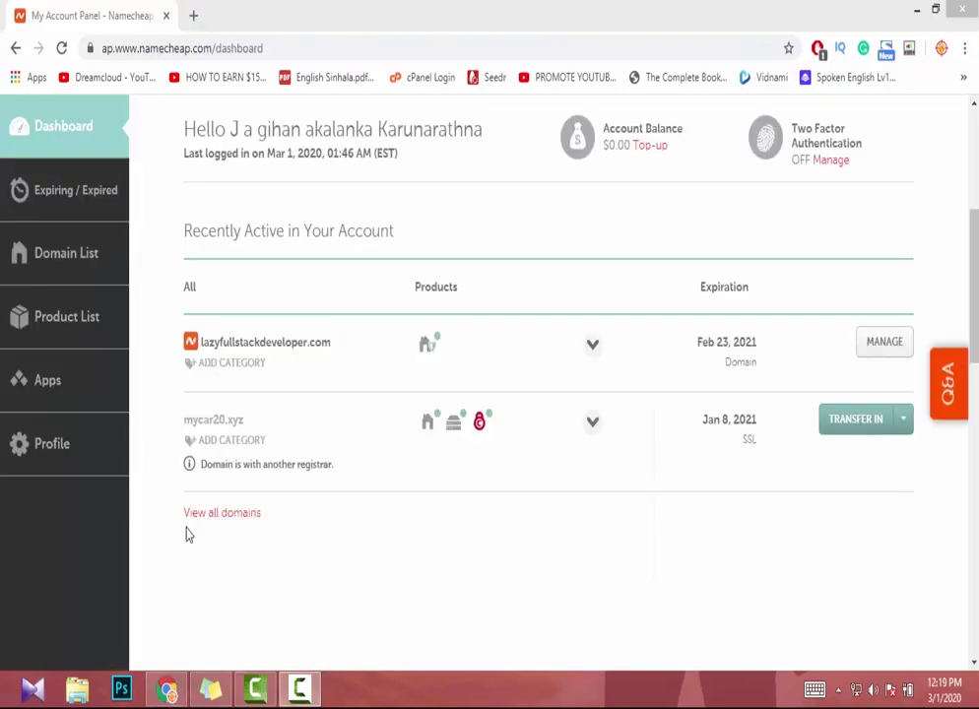
Open the account Dashboard and check the recently active domains and their products
left_click(52, 134)
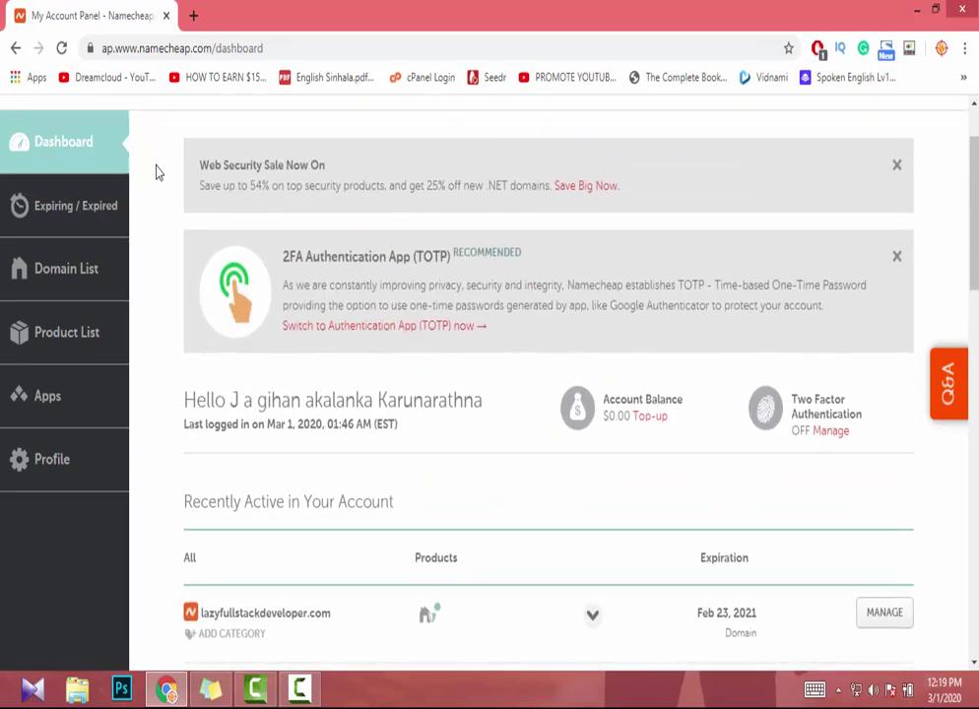
scroll(188, 284, "down", 3)
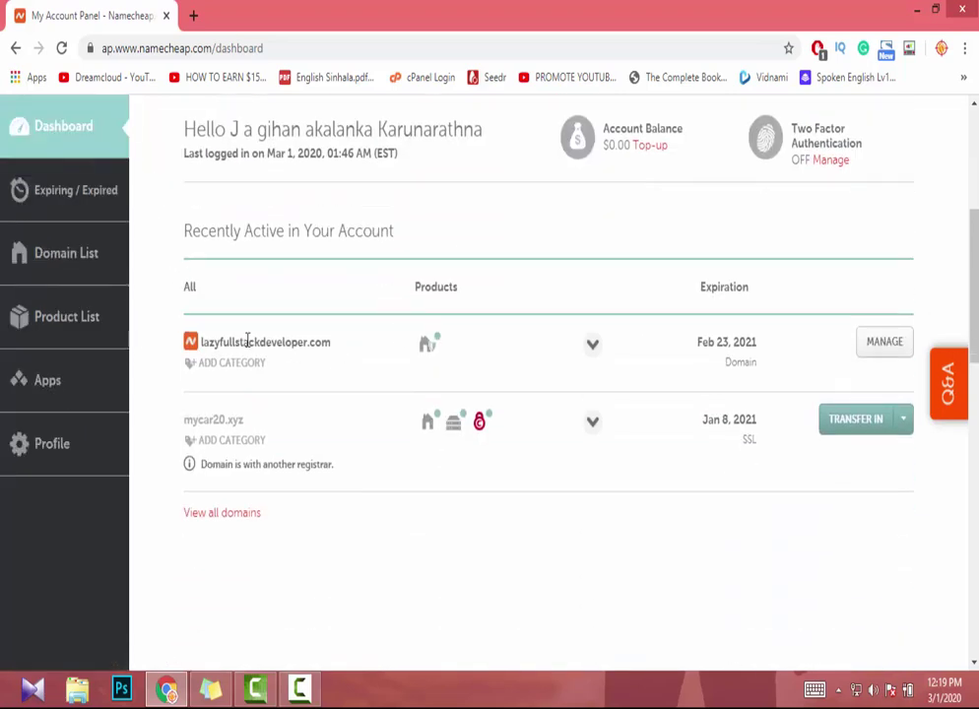